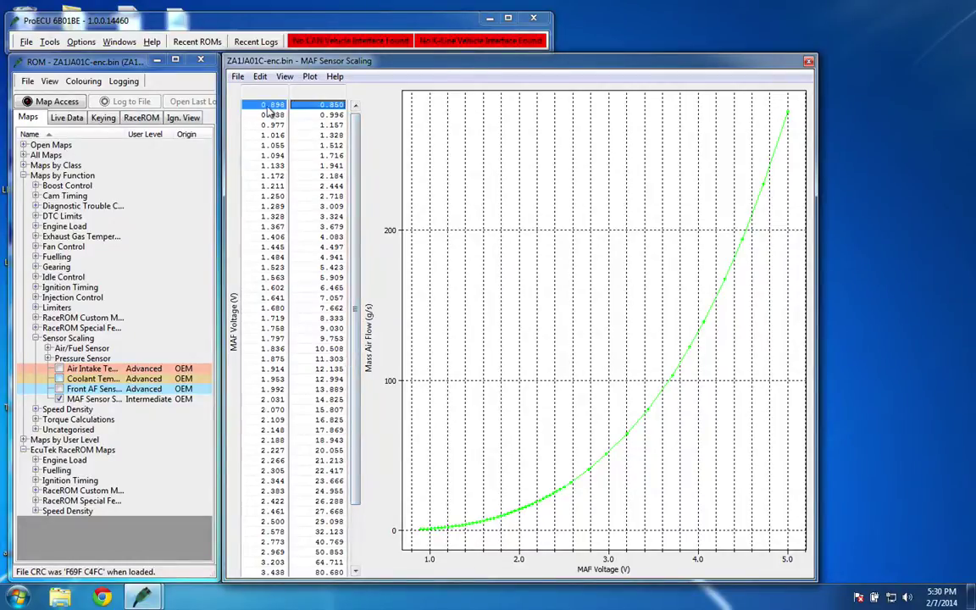
Step: Scroll through the MAF Sensor Scaling table, airflow 2.184 to 279.227 g/s
scroll(345, 152, "down", 3)
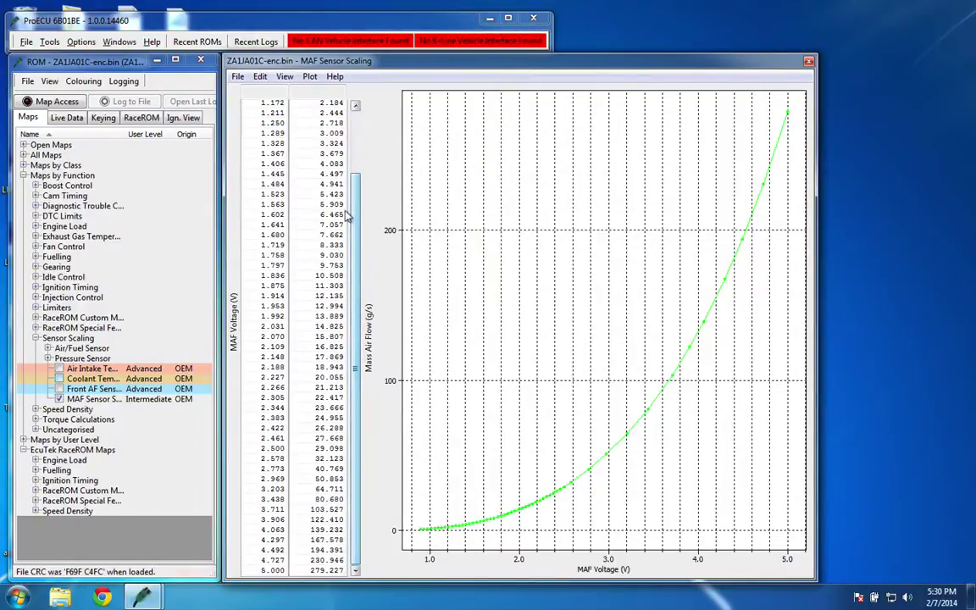
scroll(335, 148, "up", 3)
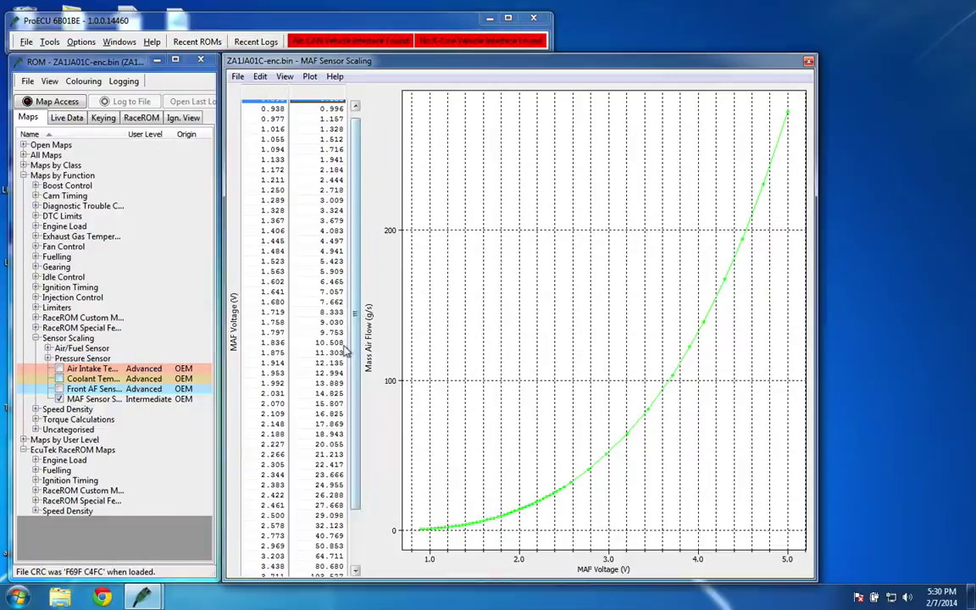
scroll(344, 428, "down", 3)
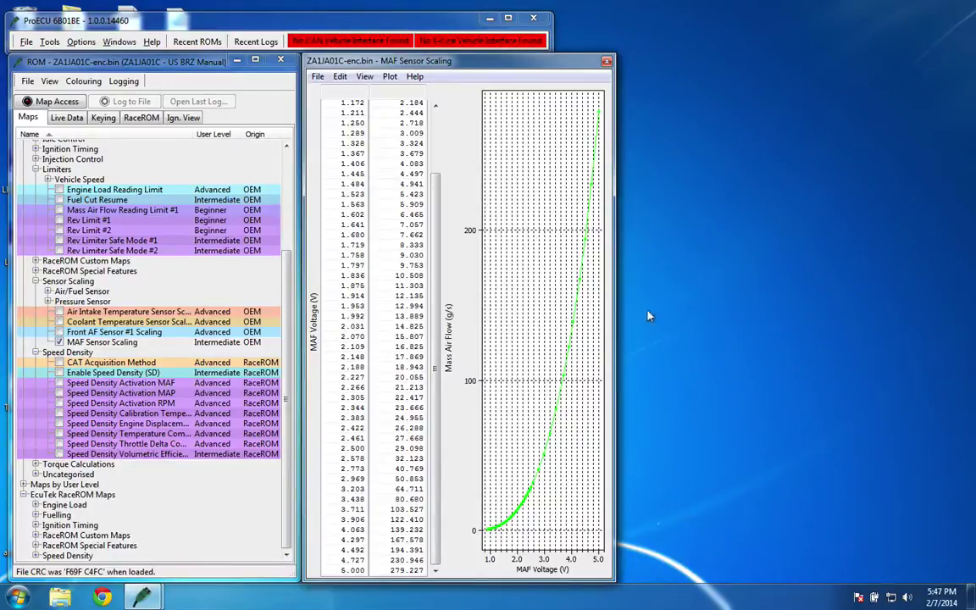
Step: Widen the MAF Sensor Scaling window to stretch its plot and review the table from the first row
left_click_drag(615, 318, 880, 315)
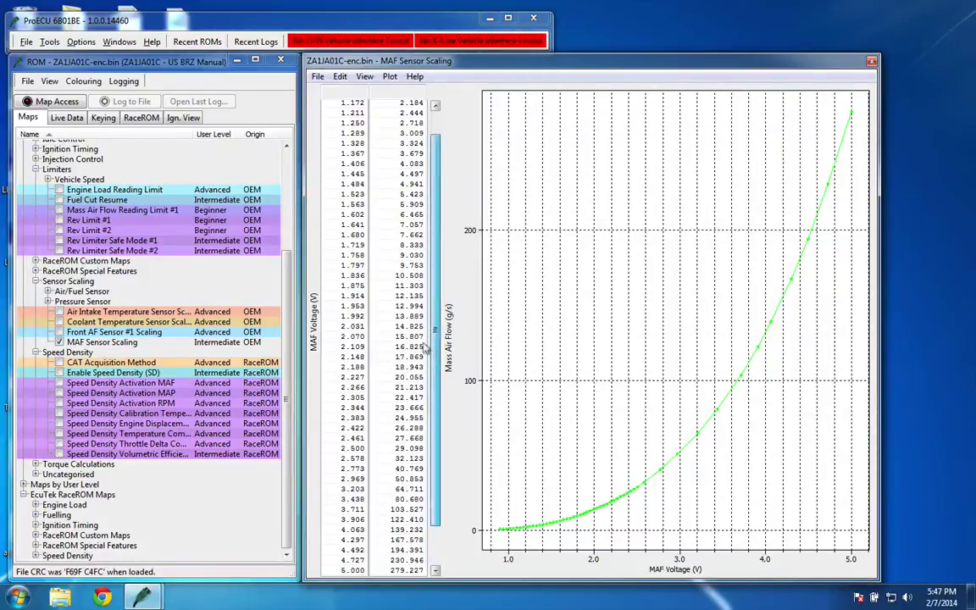
scroll(391, 254, "up", 3)
left_click(391, 105)
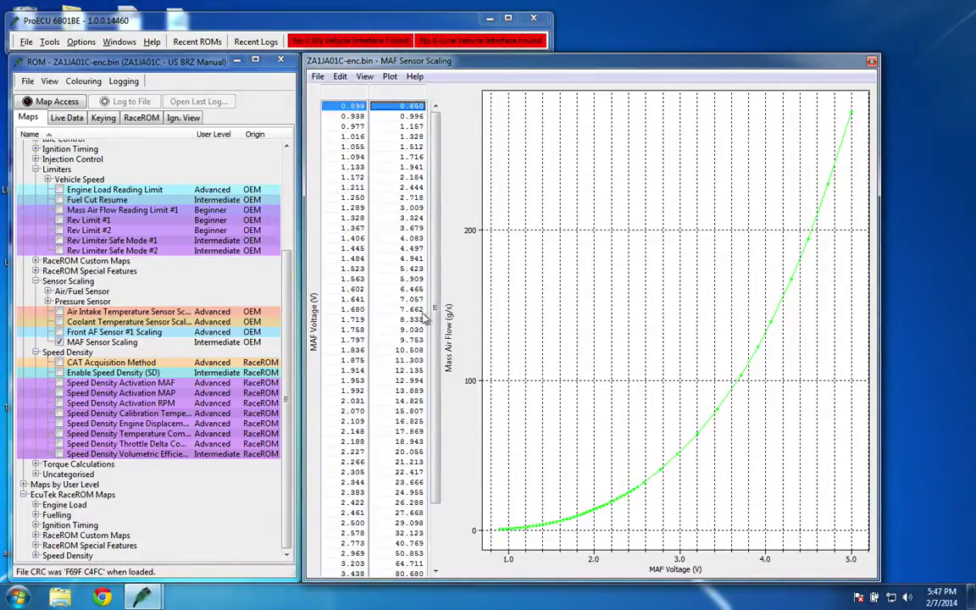
left_click_drag(434, 360, 434, 428)
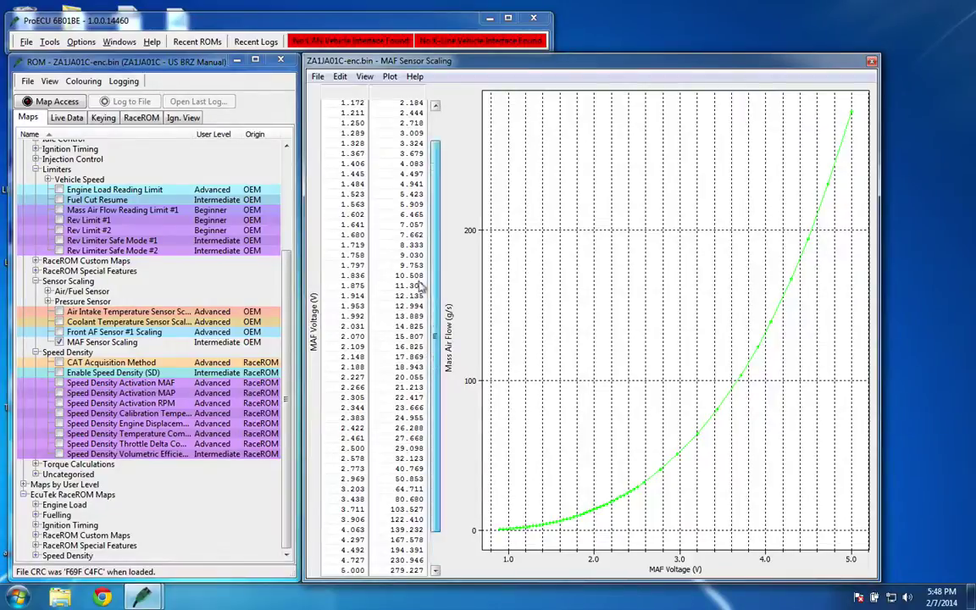
scroll(421, 288, "up", 2)
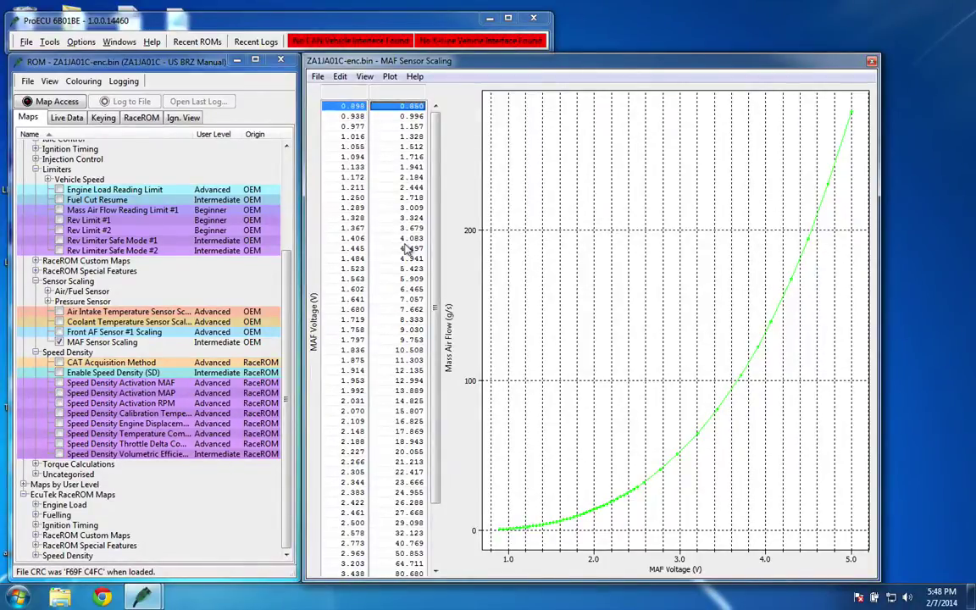
scroll(427, 335, "down", 2)
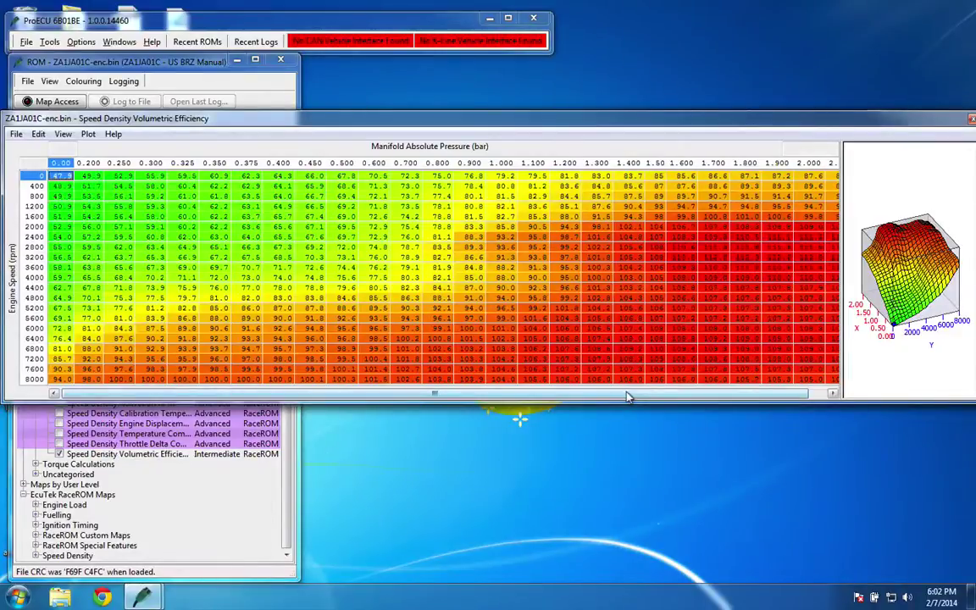
Step: Bring the ROM's map list back in front of the Volumetric Efficiency table
left_click(155, 61)
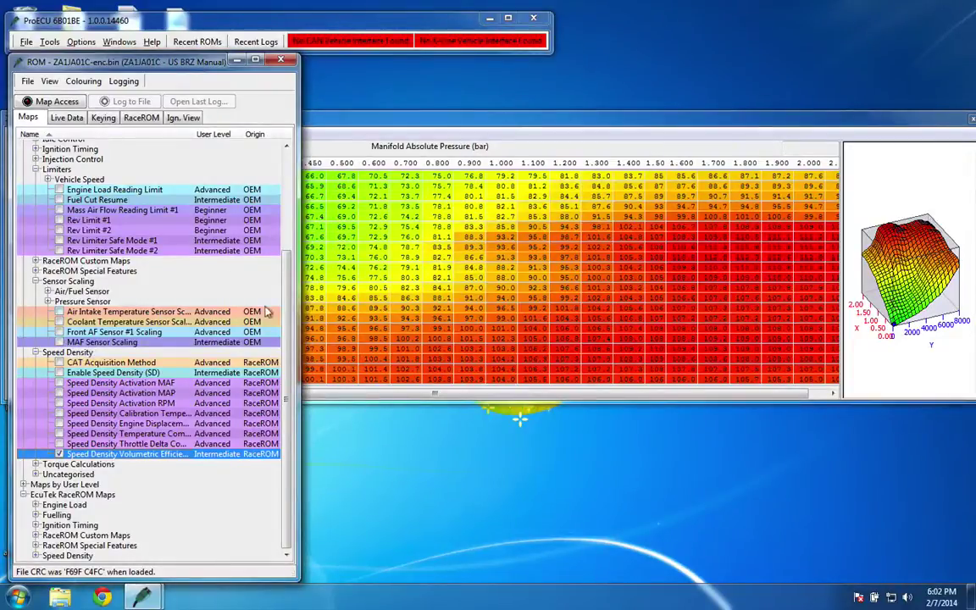
left_click(59, 211)
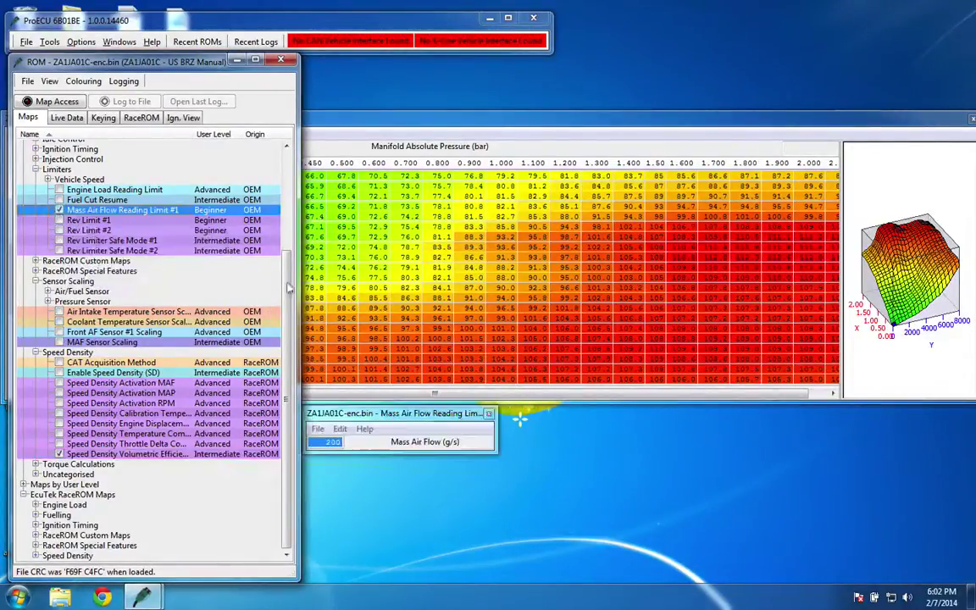
left_click(488, 414)
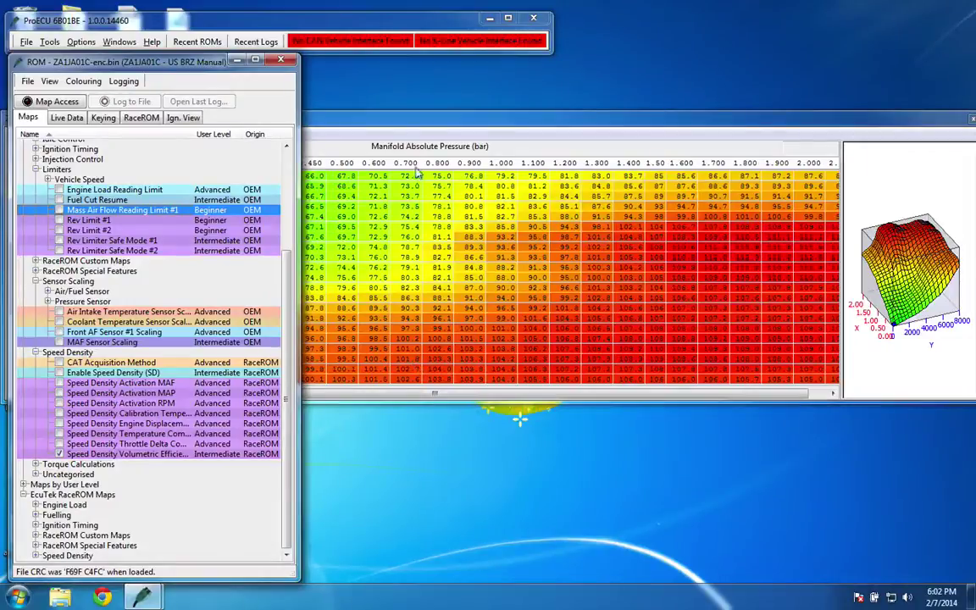
Step: Review the Speed Density Volumetric Efficiency table, then close it
left_click(394, 125)
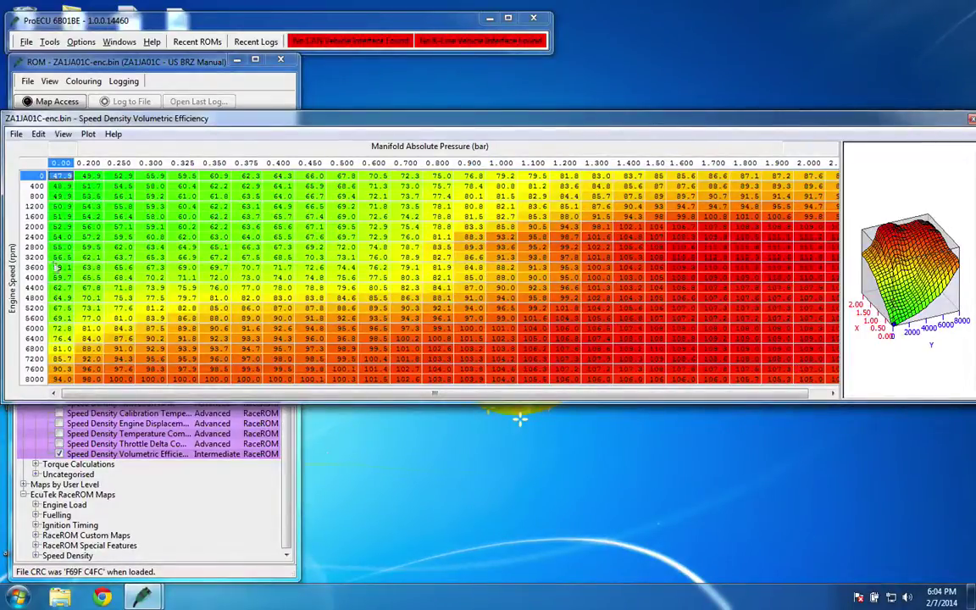
left_click(967, 120)
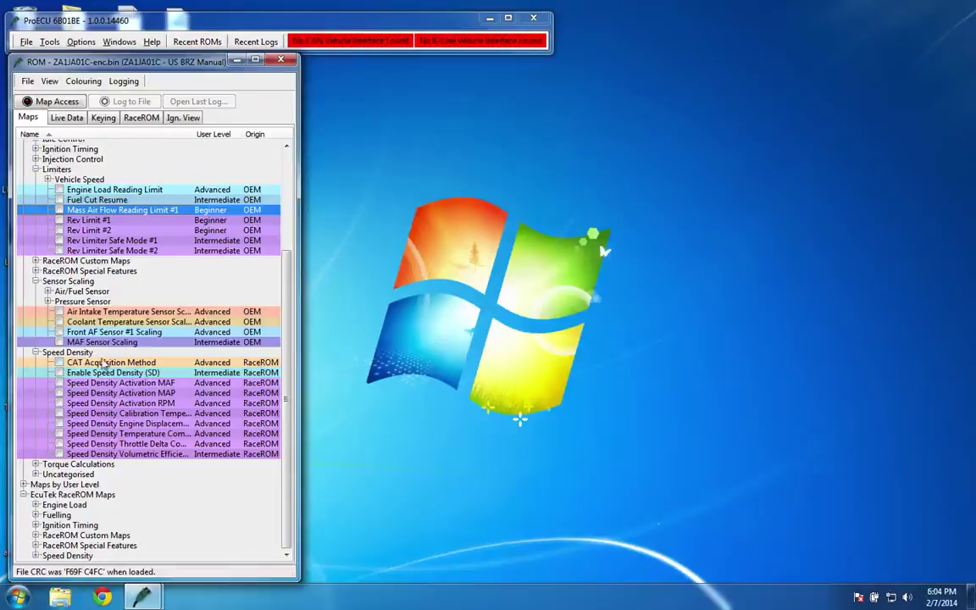
Step: Check the CAT Acquisition Method setting, then open the Speed Density Temperature Compensation table
double_click(50, 365)
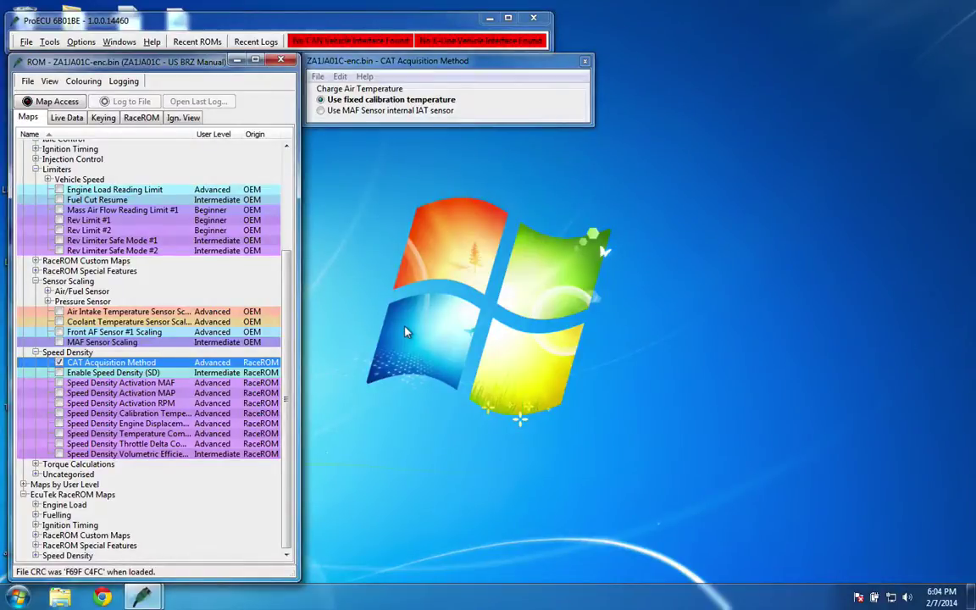
left_click(585, 61)
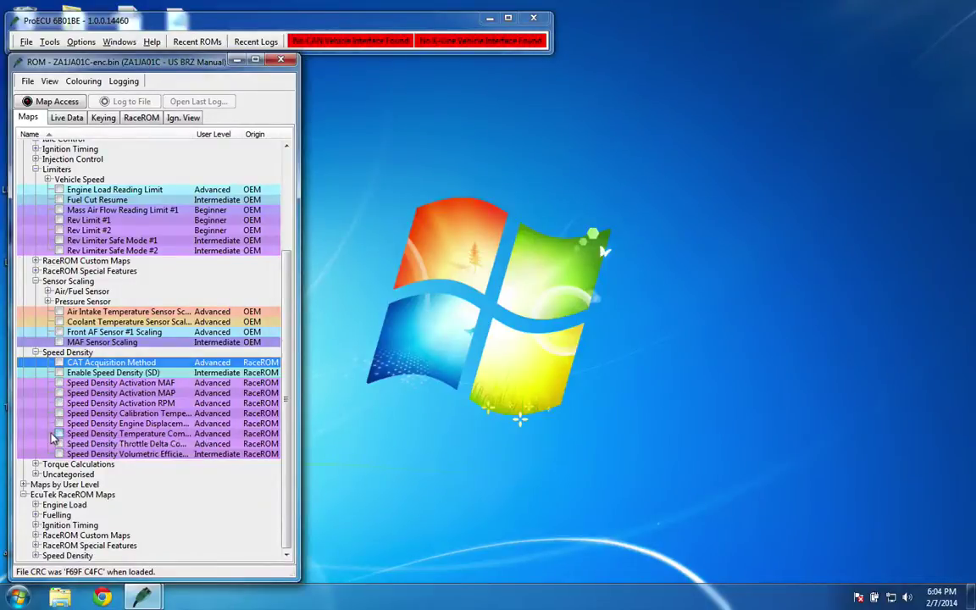
left_click(56, 434)
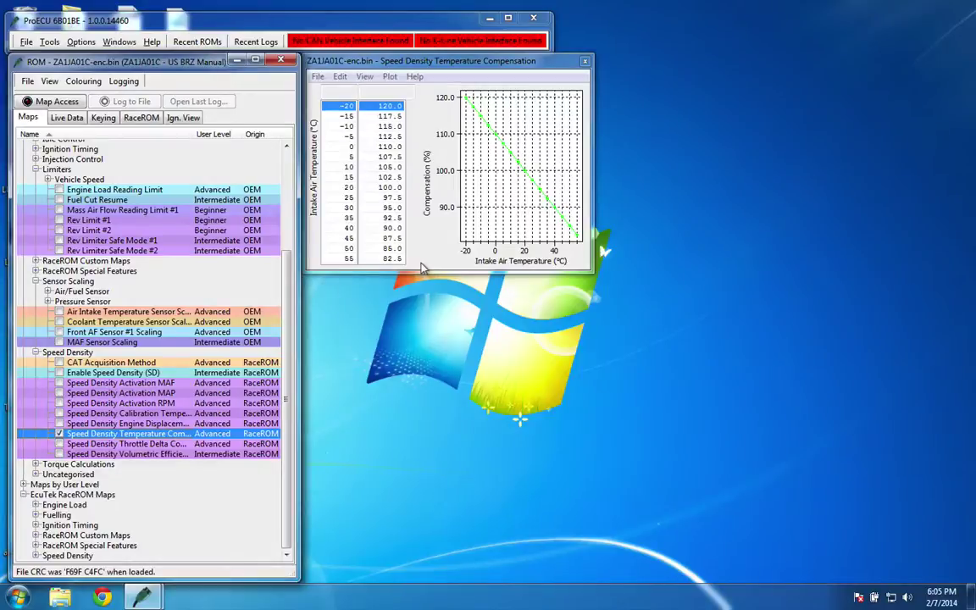
Step: Close the Speed Density Temperature Compensation table
left_click(584, 61)
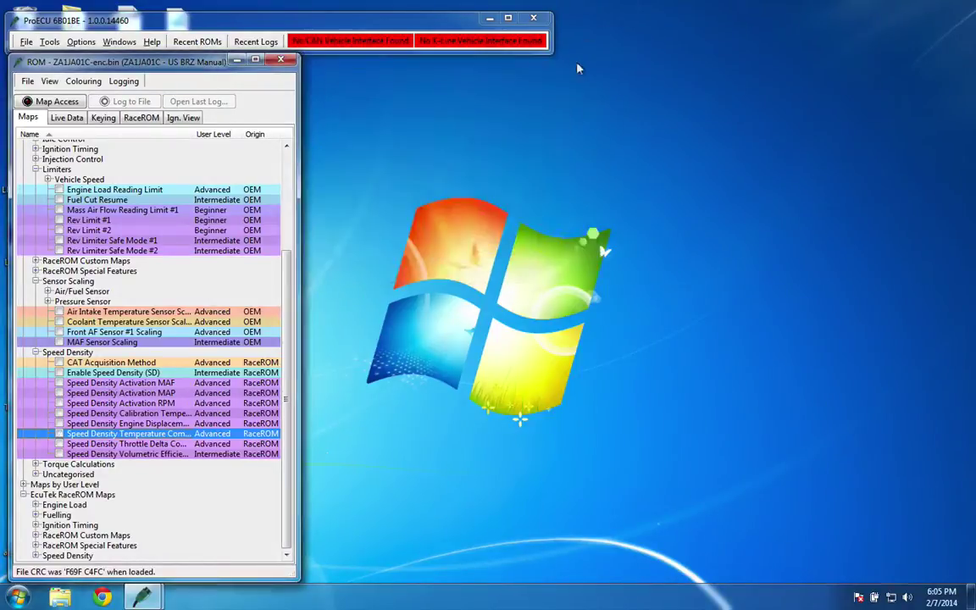
Step: View and close the Enable Speed Density (SD) map, then open Speed Density Activation MAF
left_click(58, 374)
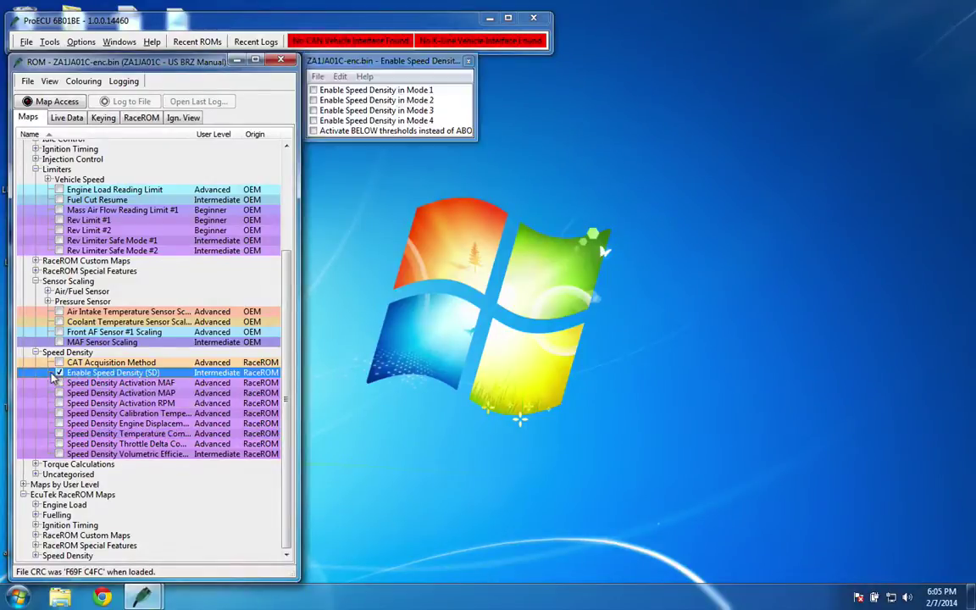
left_click(467, 62)
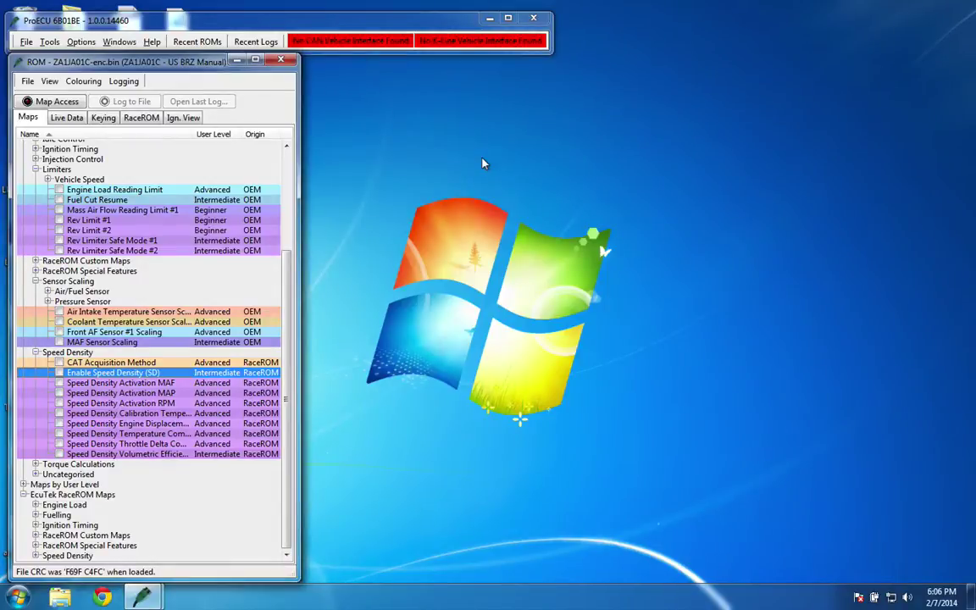
left_click(60, 383)
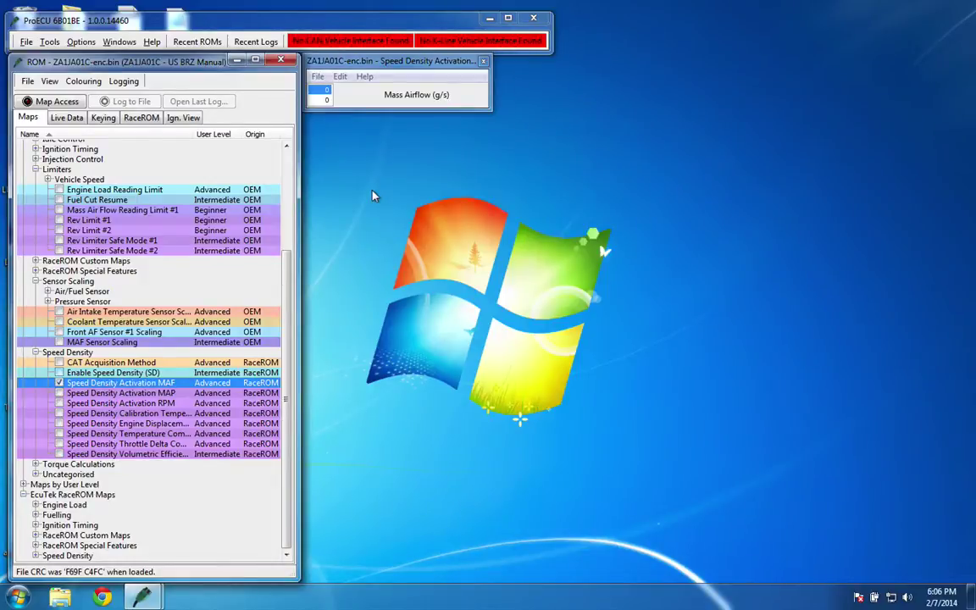
Step: Select the MAF threshold value and open the MAP and RPM activation maps alongside it
left_click(313, 98)
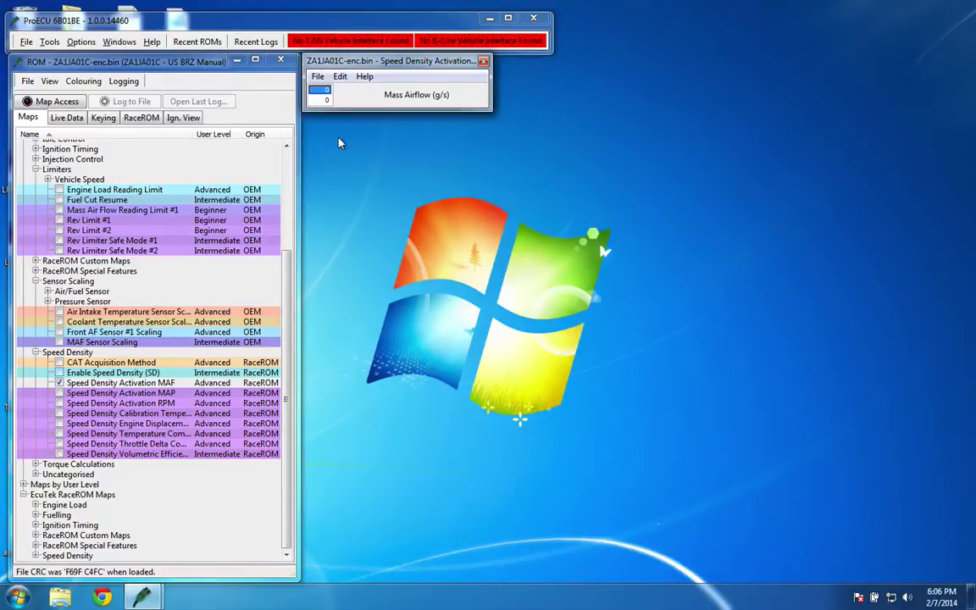
left_click(59, 392)
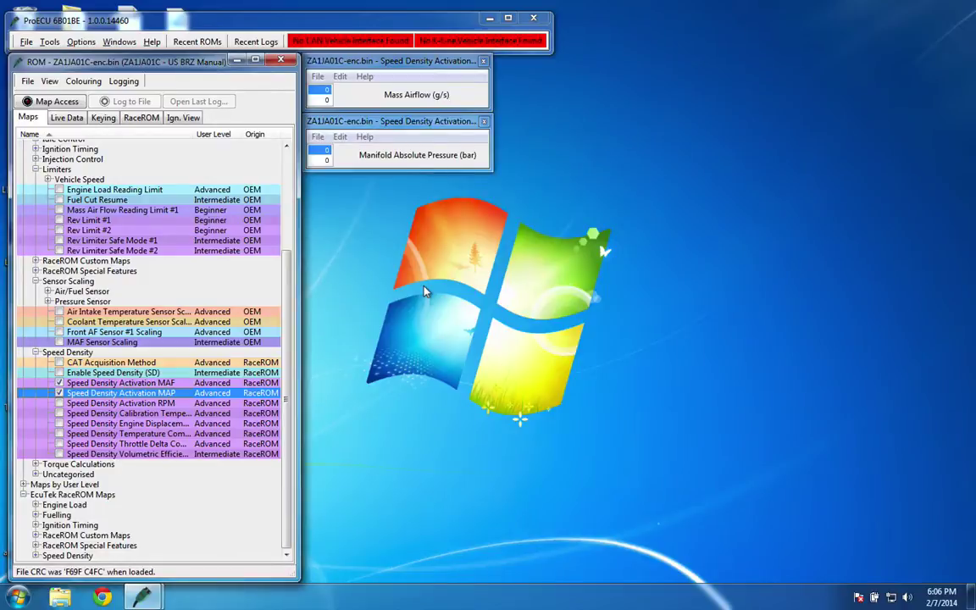
left_click(57, 404)
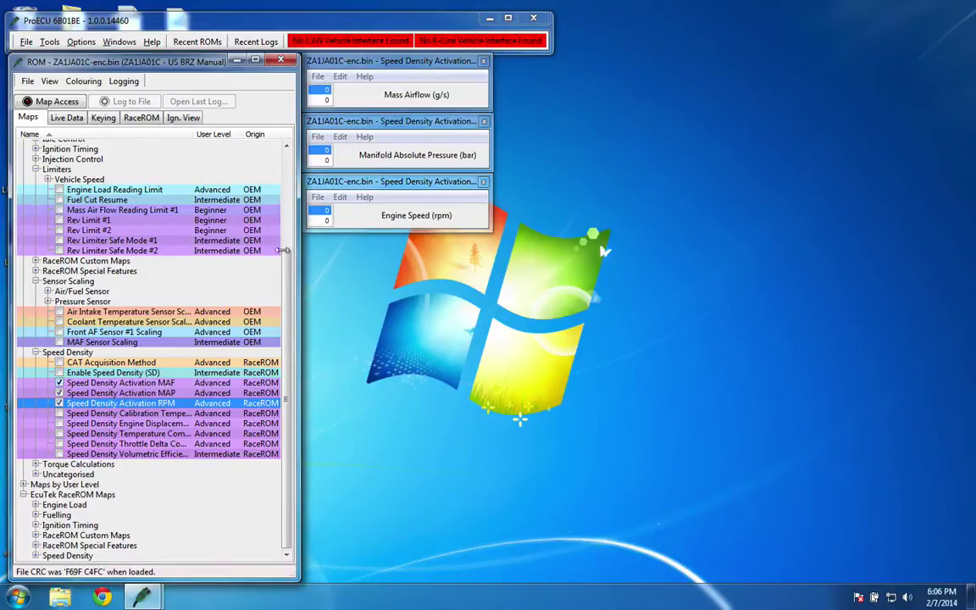
Step: Close the RPM, MAP and MAF activation maps, each reading 0
left_click(59, 404)
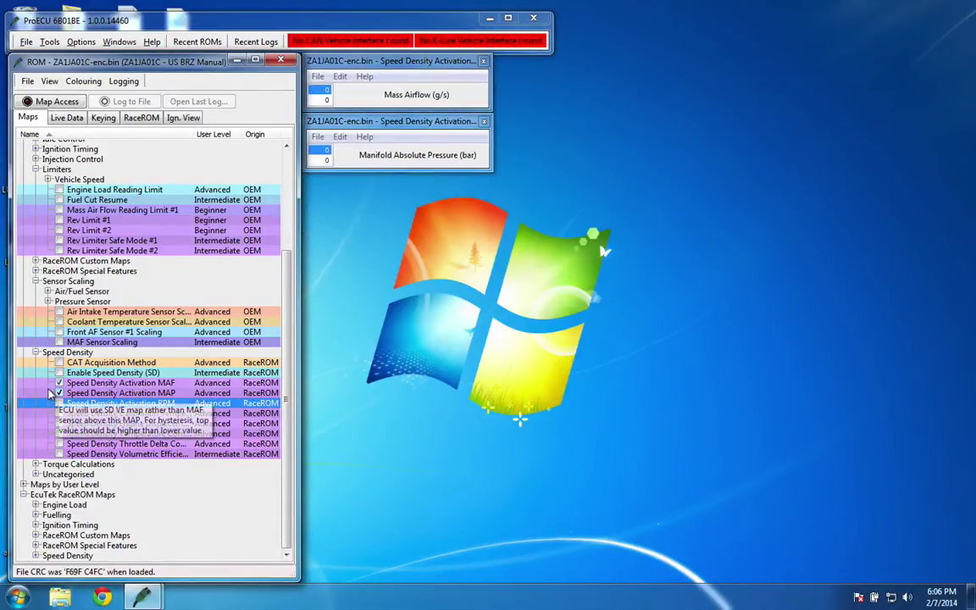
left_click(59, 393)
left_click(59, 382)
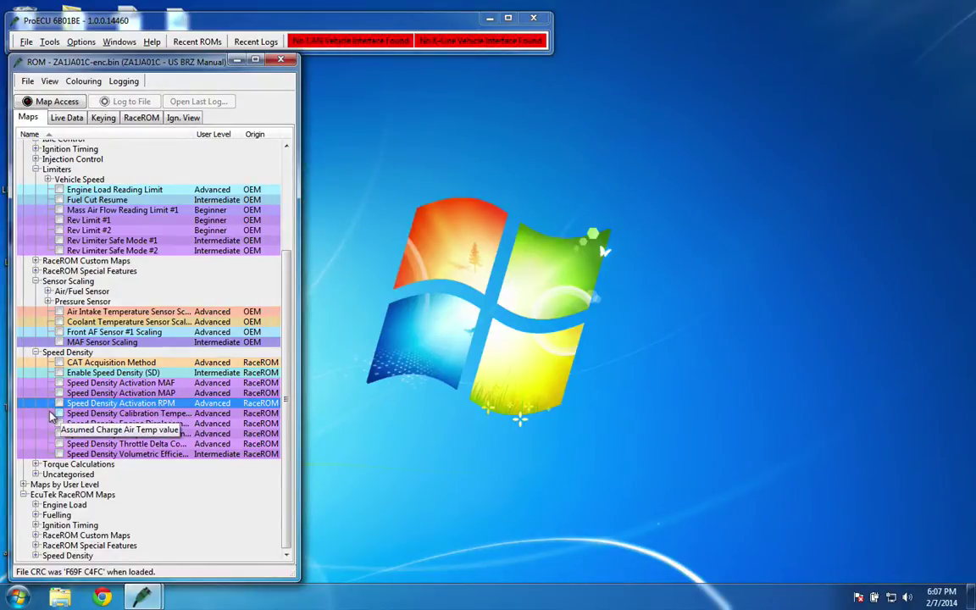
left_click(50, 413)
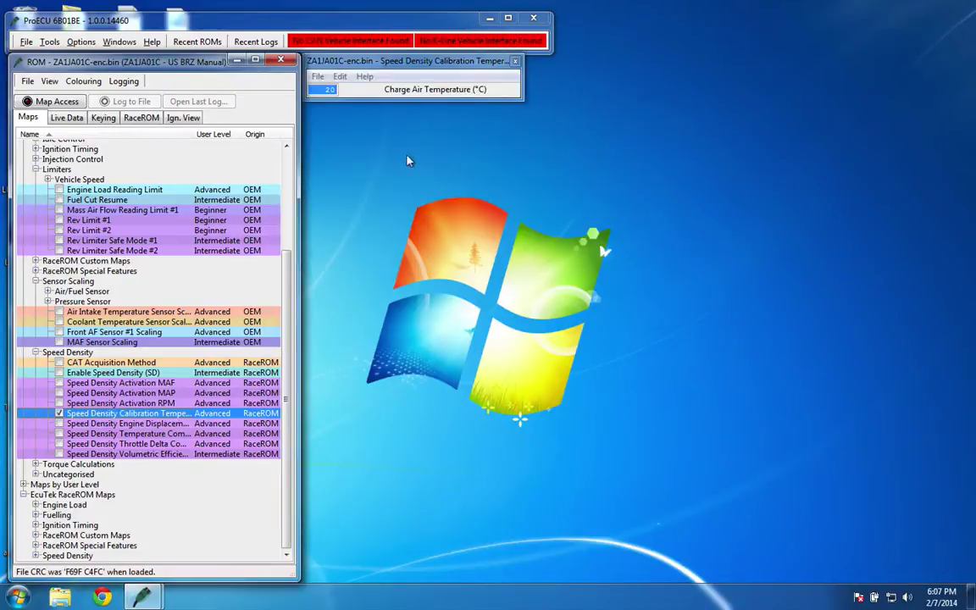
left_click(515, 62)
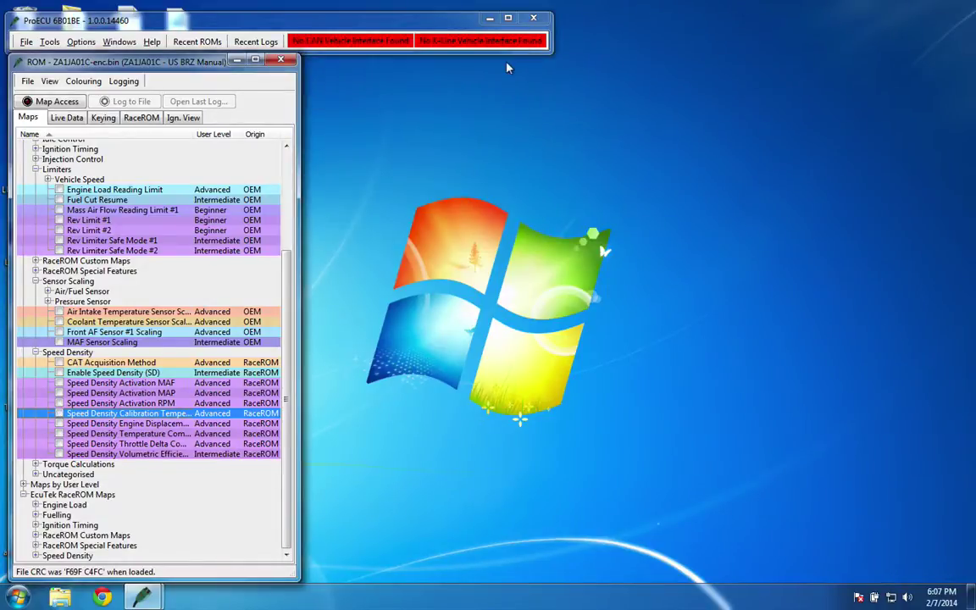
double_click(49, 426)
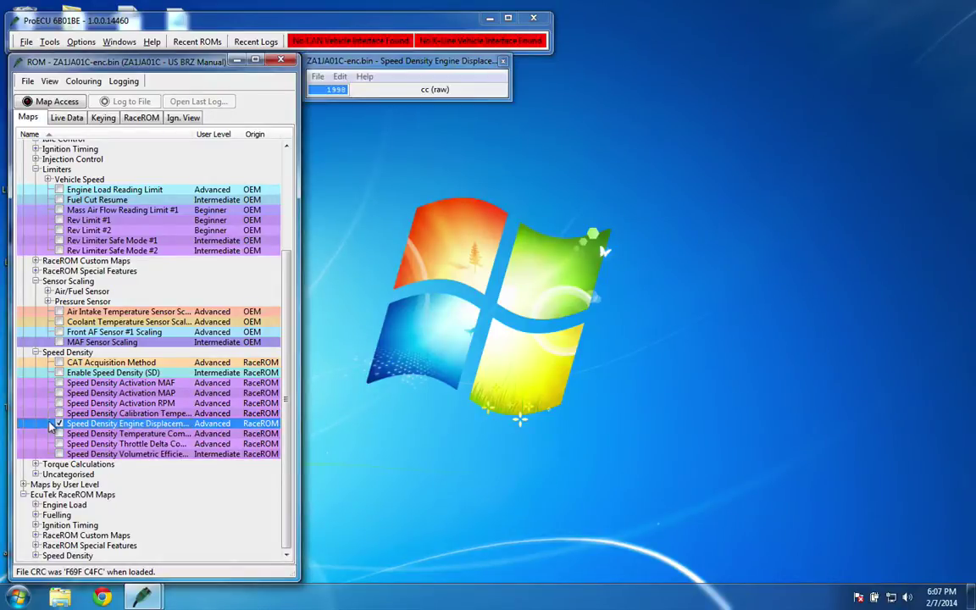
left_click(502, 62)
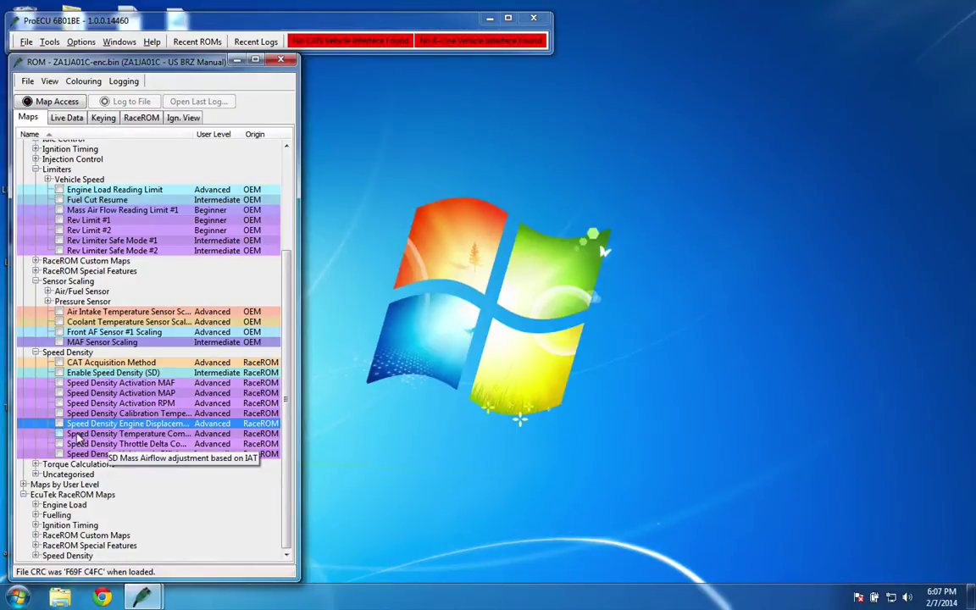
Step: Review the Speed Density Throttle Delta Compensation table and close it
left_click(60, 443)
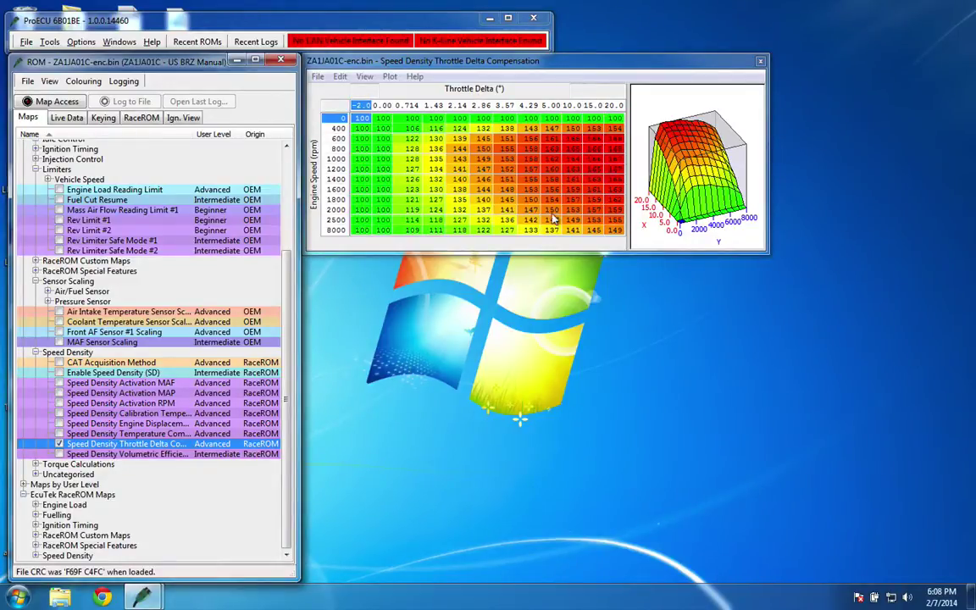
left_click(760, 61)
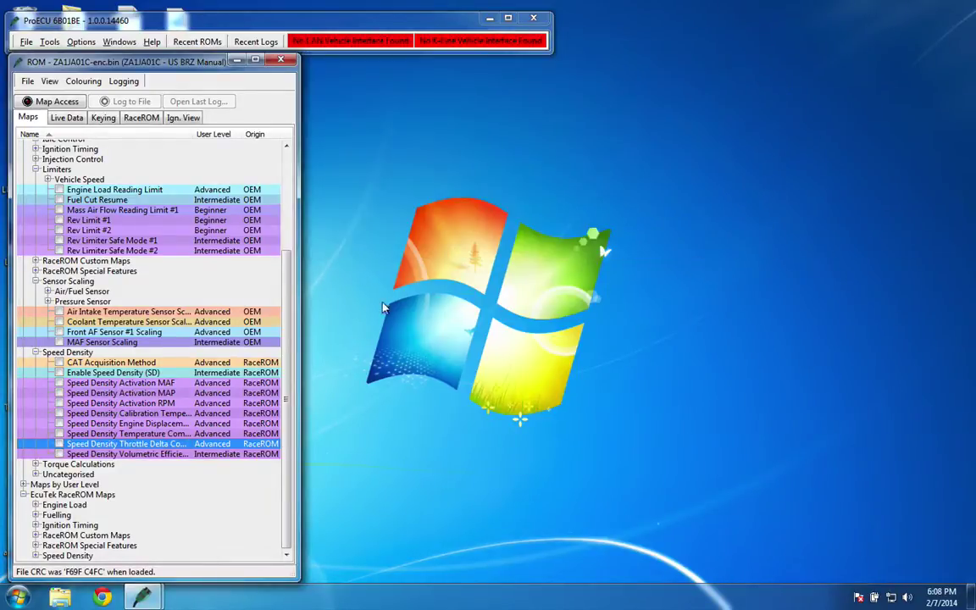
Step: Reopen the Volumetric Efficiency map and move its window to reveal the 3D plot
left_click(58, 454)
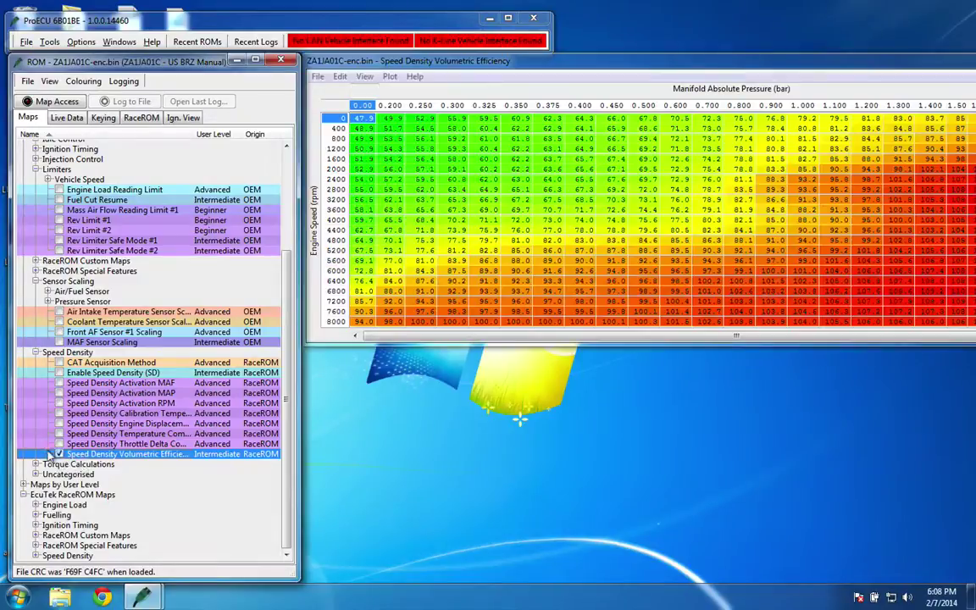
left_click_drag(742, 68, 457, 98)
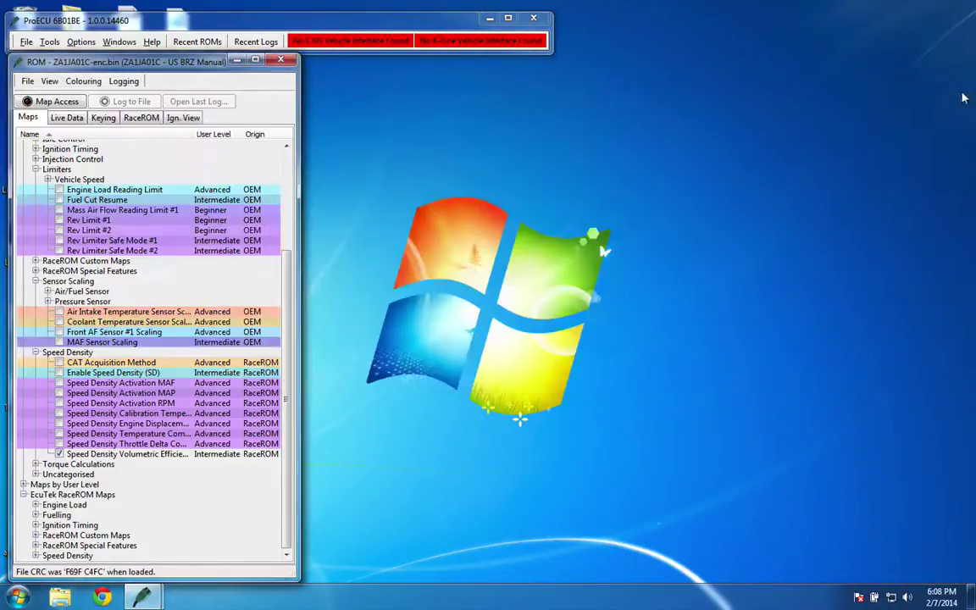
Step: Close the VE table and open Fuel Map (Mode 1) at the 1.40 engine-load column
left_click(971, 96)
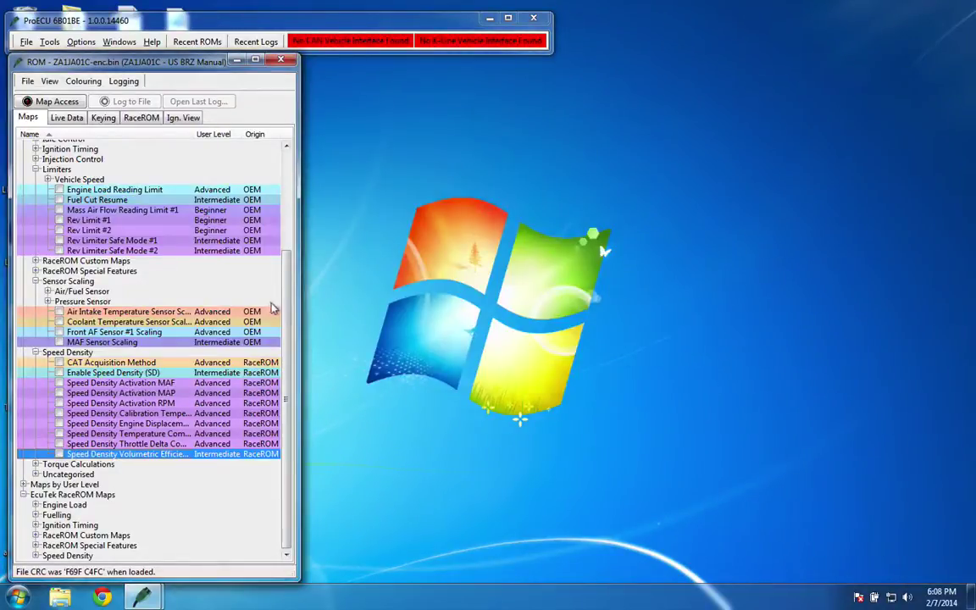
scroll(250, 276, "up", 5)
left_click(36, 257)
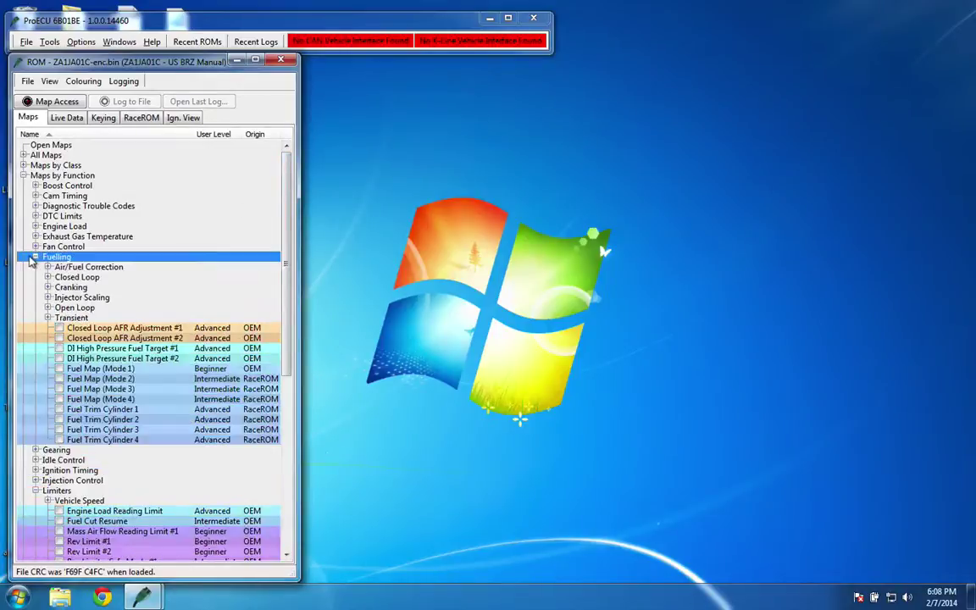
left_click(56, 370)
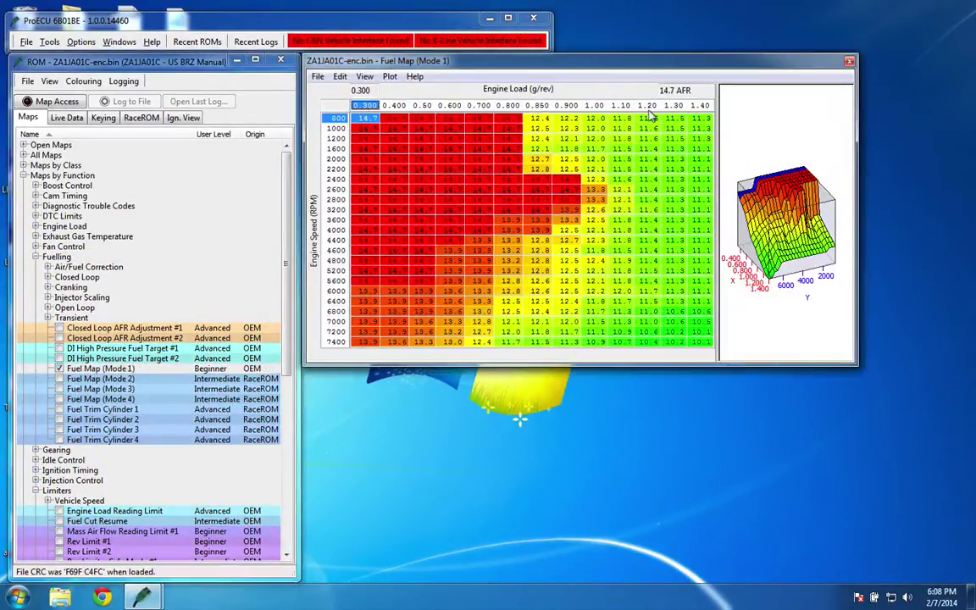
key("End")
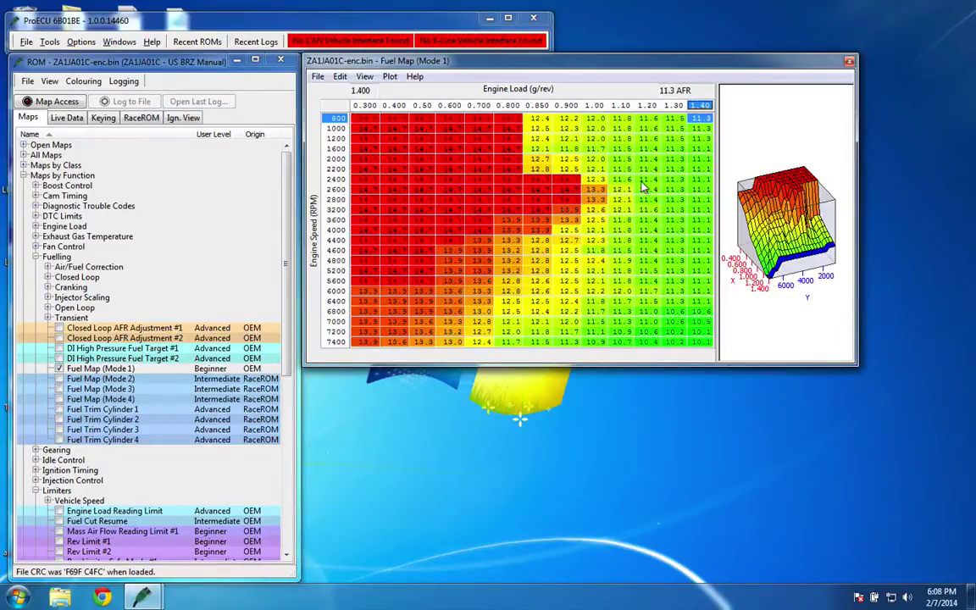